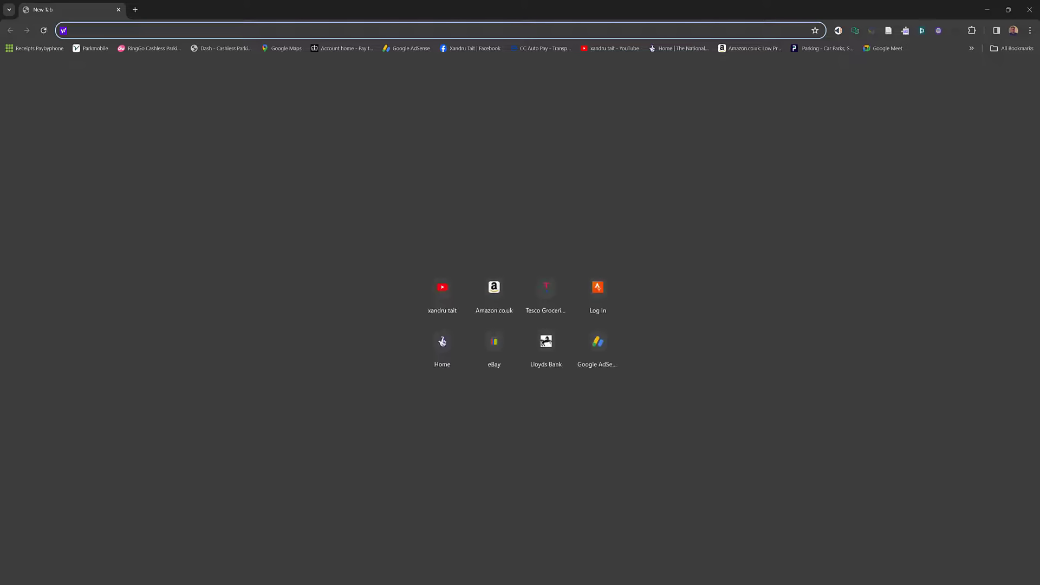
- Search for 'google docs' in Chrome and open the Google Docs home page
type("docs")
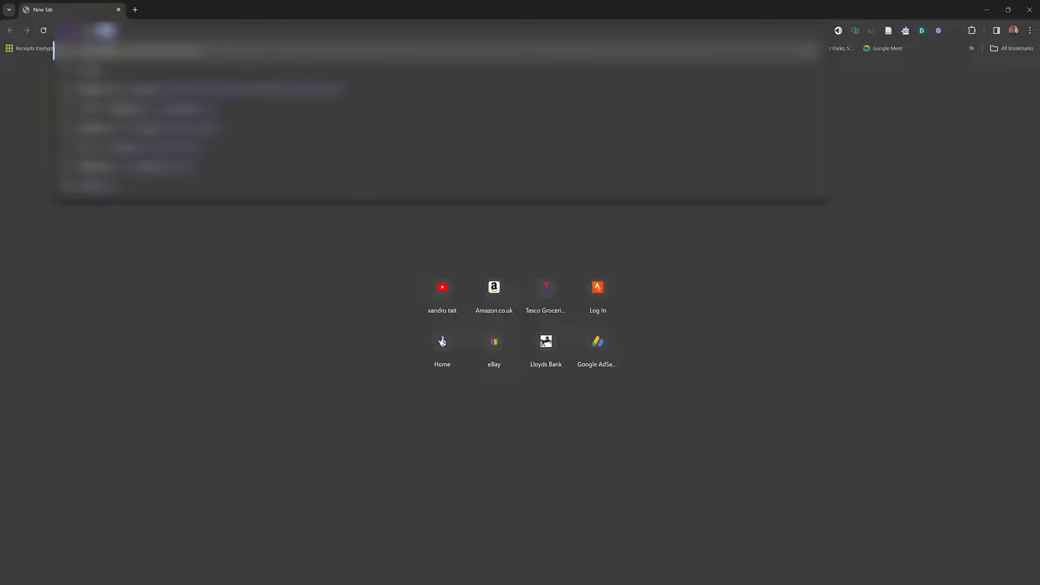
key("Return")
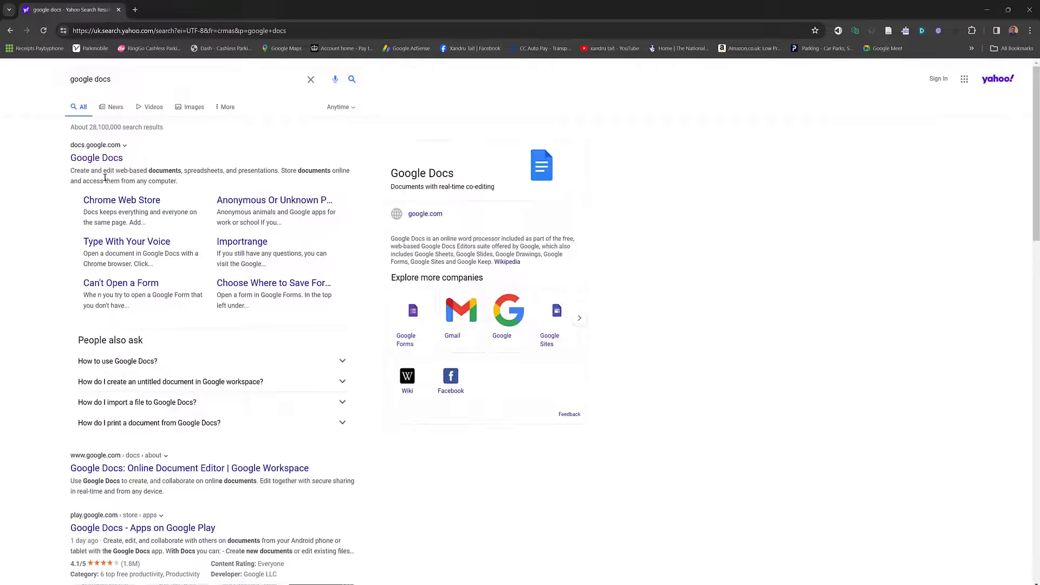
left_click(100, 159)
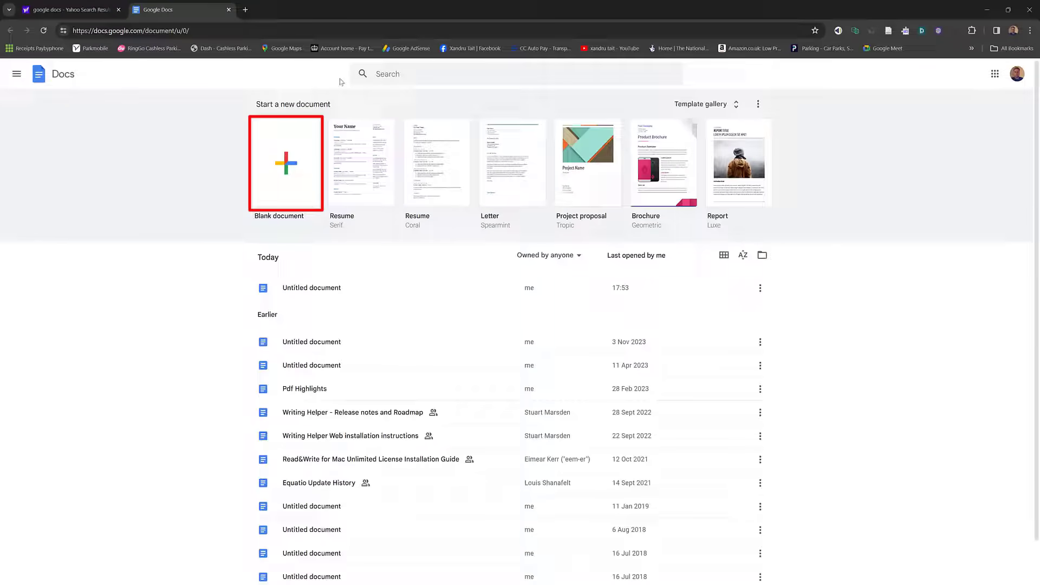
- Create a blank Untitled document from the Google Docs home page
left_click(287, 165)
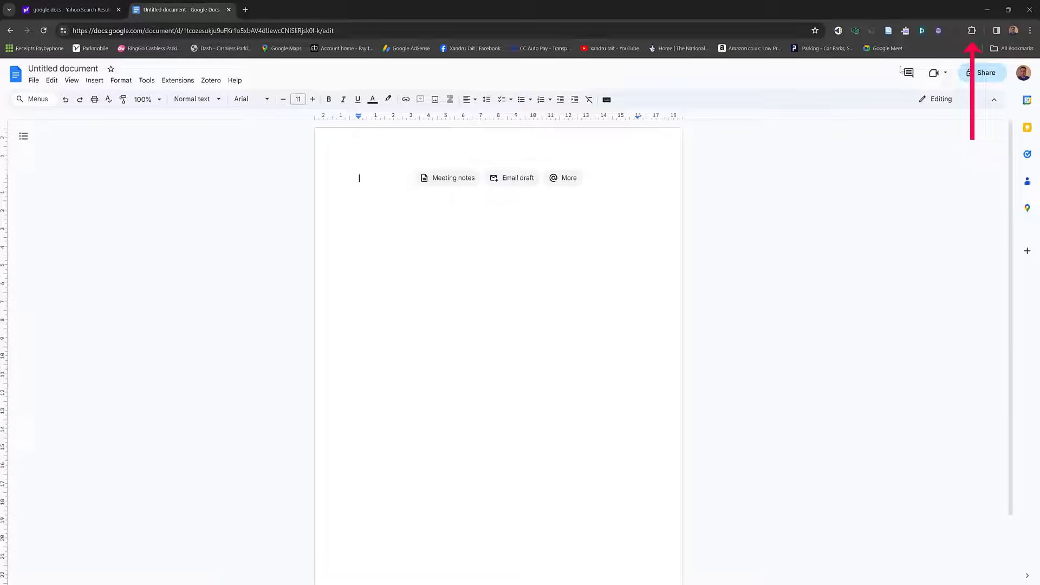
- Search Chrome's extensions for 'zotero' to confirm Zotero Connector is enabled
left_click(970, 31)
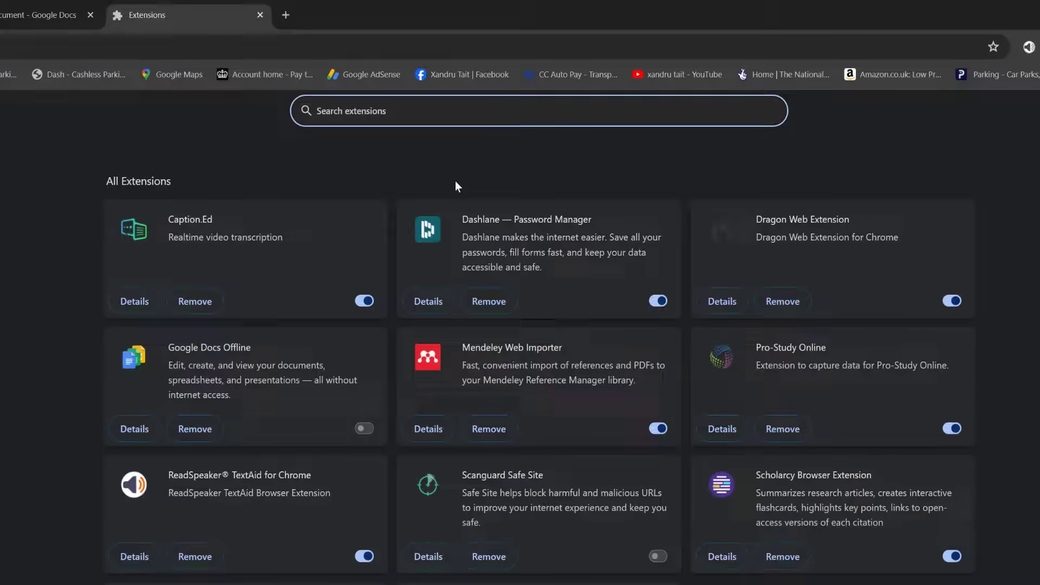
type("zotero")
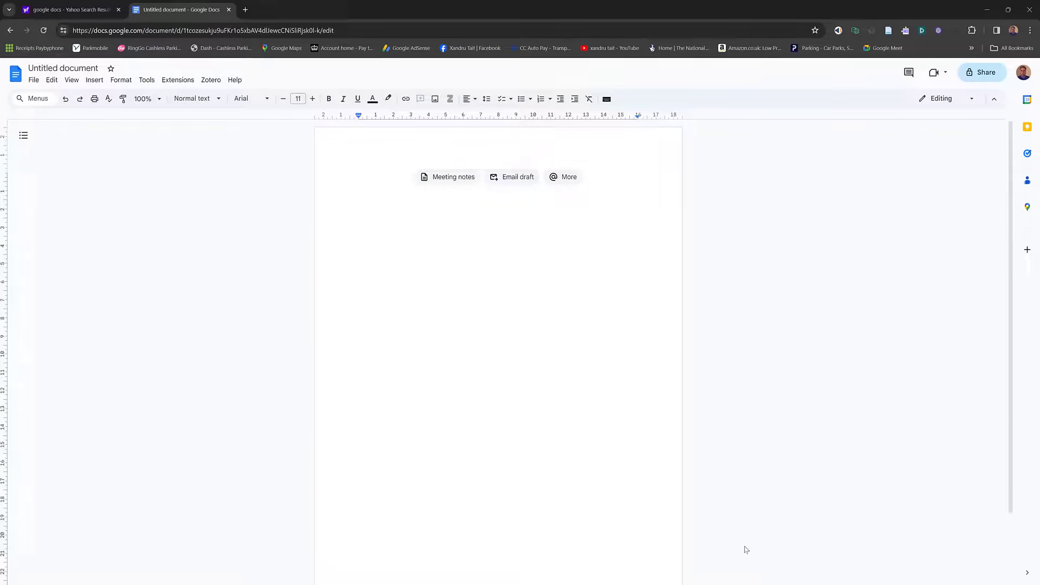
- Copy the 'We thank… earlier draft.' sentence from the Nosek et al. PDF in Zotero
key("alt+Tab")
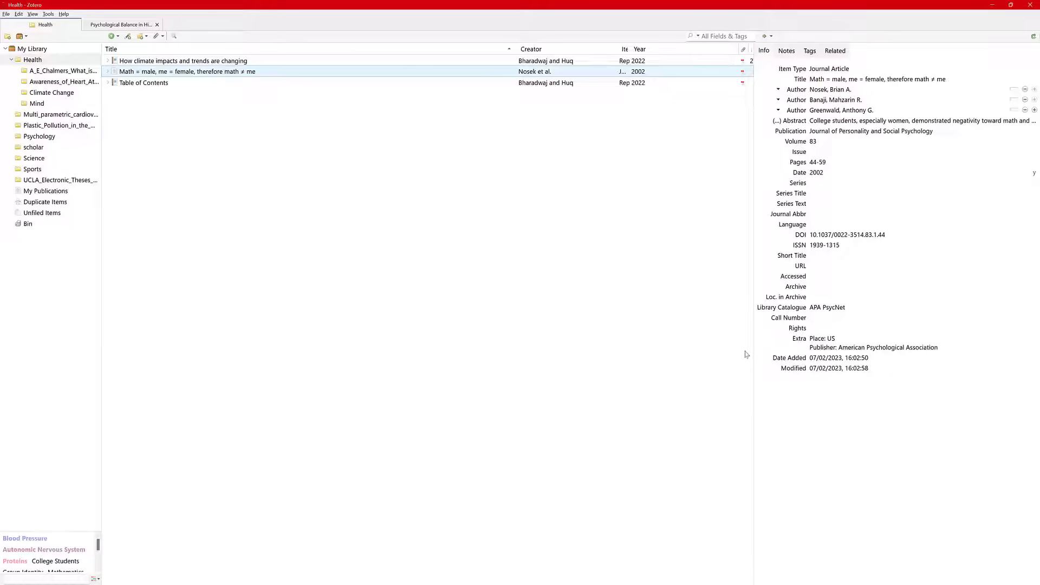
double_click(183, 72)
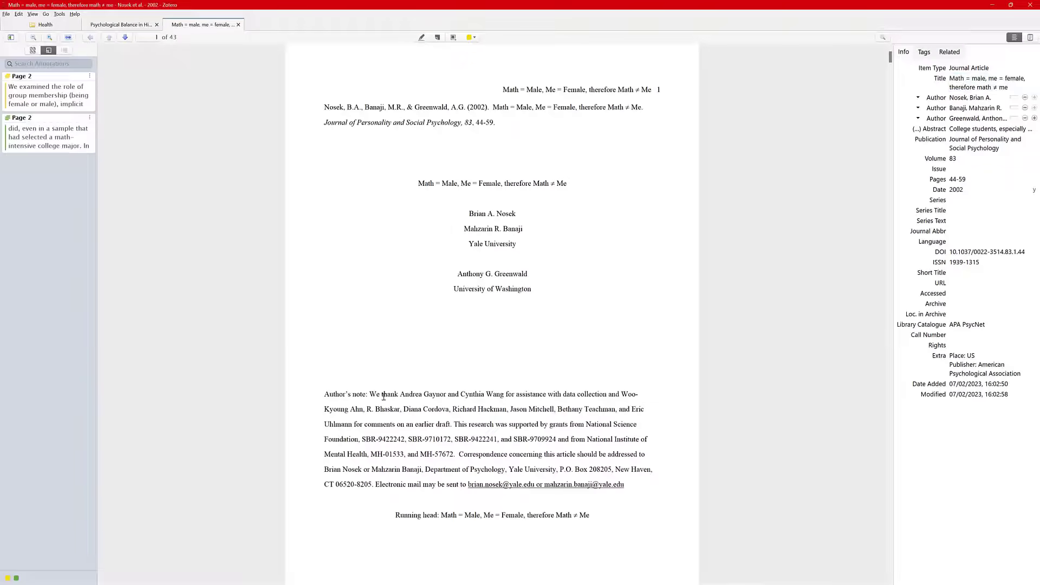
mouse_move(370, 394)
left_mouse_down()
mouse_move(462, 424)
mouse_move(450, 428)
left_mouse_up()
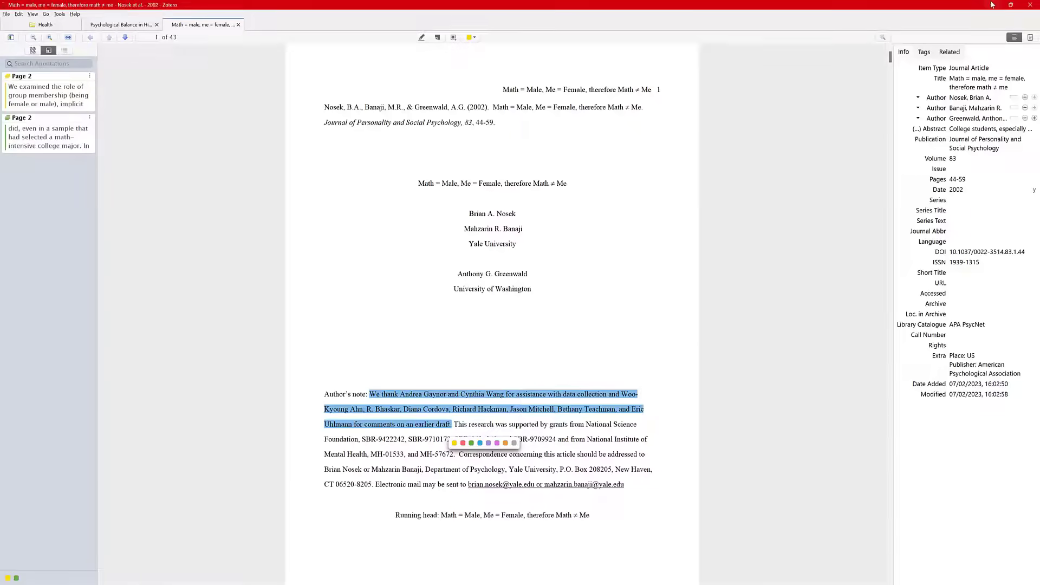
left_click(991, 4)
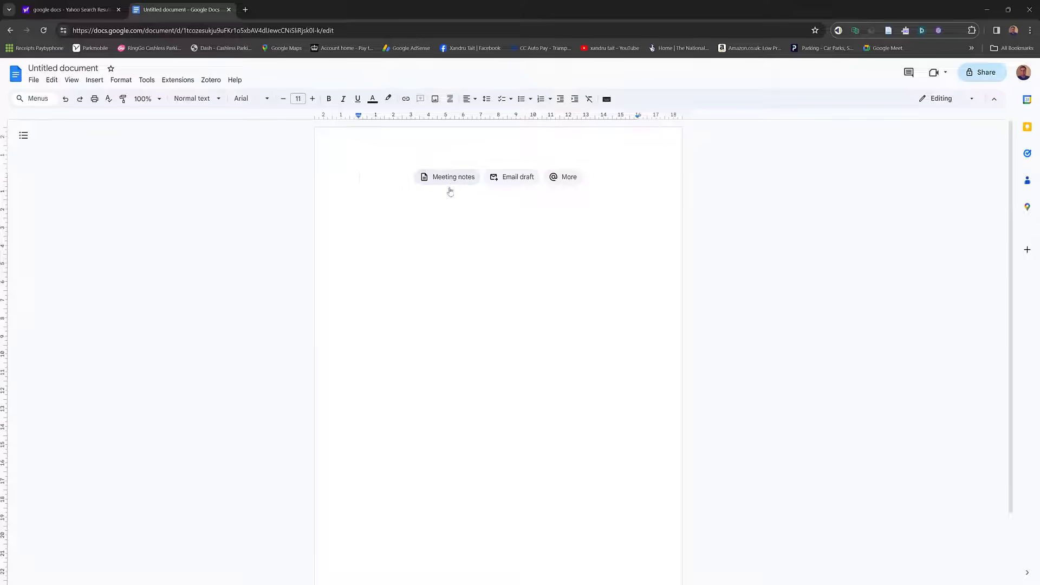
- Paste the copied acknowledgement sentence into the blank document
type("We thank Andrea Gaynor and Cynthia Wang for assistance with data collection and WooKyoung Ahn, R. Bhaskar, Diana Cordova, Richard Hackman, Jason Mitchell, Bethany Teachman, and Eric Uhlmann for comments on an earlier draft.")
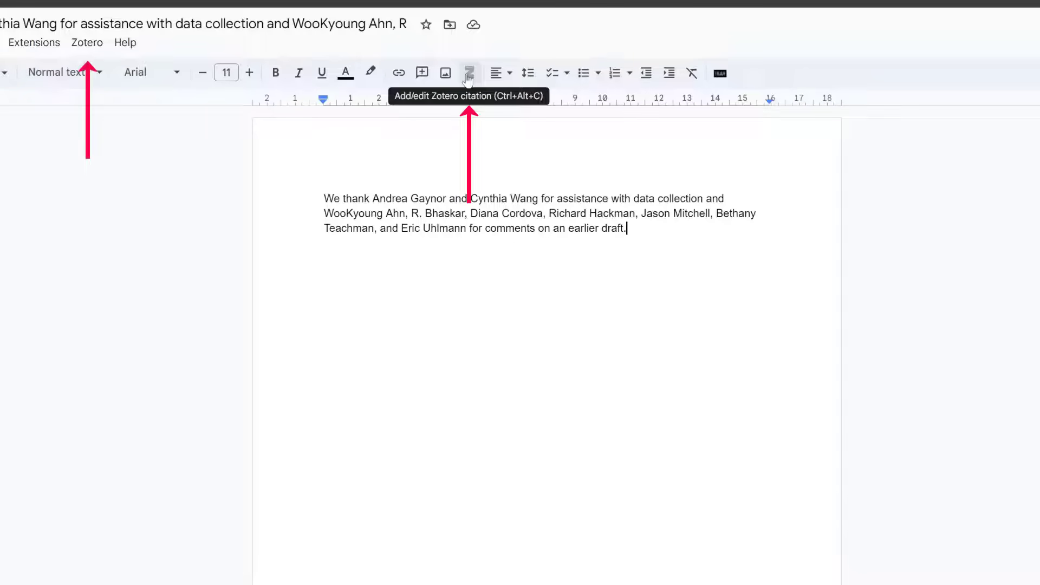
- Reach Zotero's Cite style manager through the document's Zotero Document Preferences
left_click(93, 47)
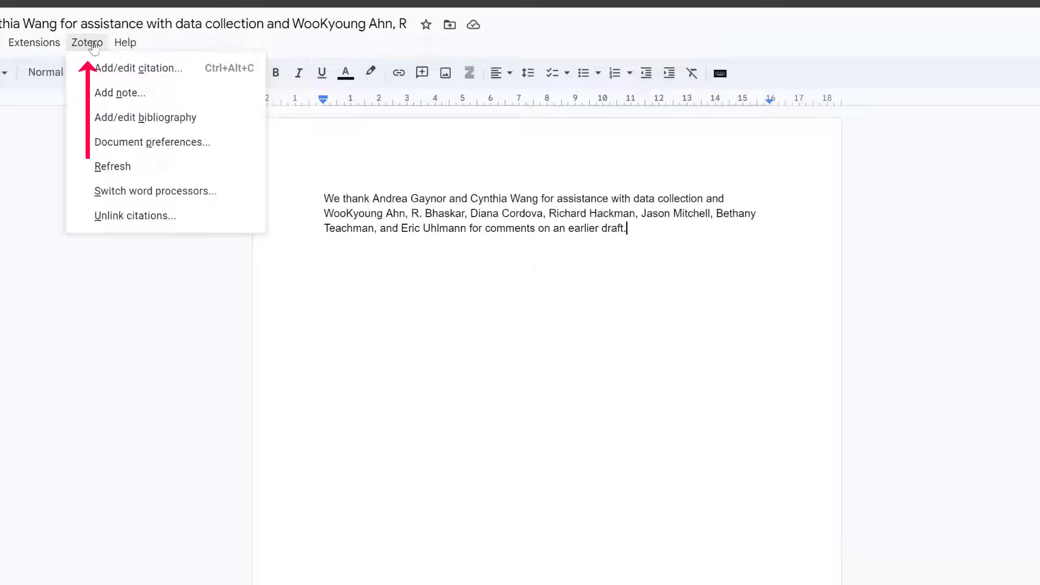
left_click(128, 143)
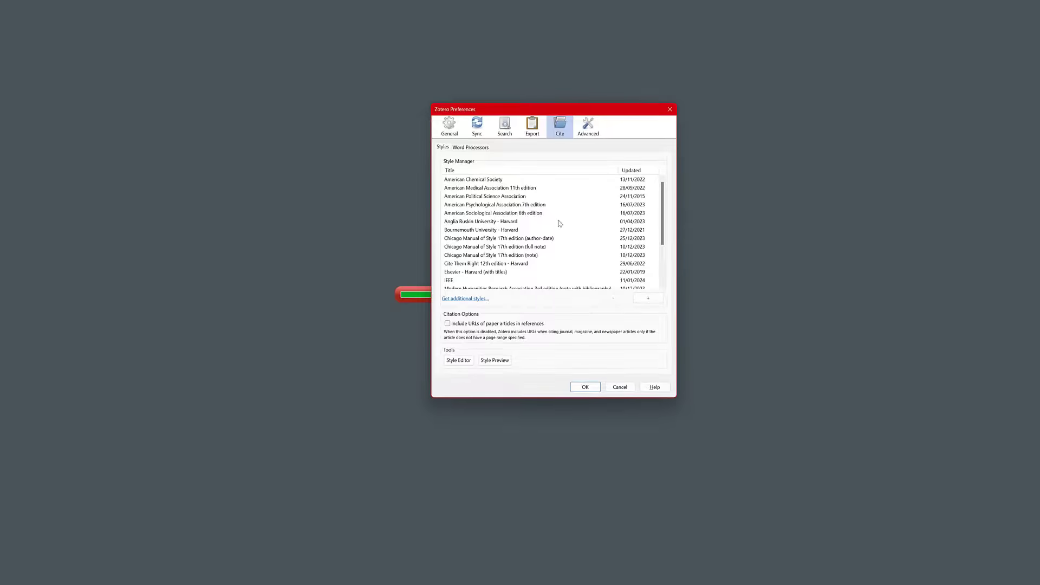
- Search the Zotero style repository for 'apa', then close the style windows
left_click_drag(661, 216, 662, 254)
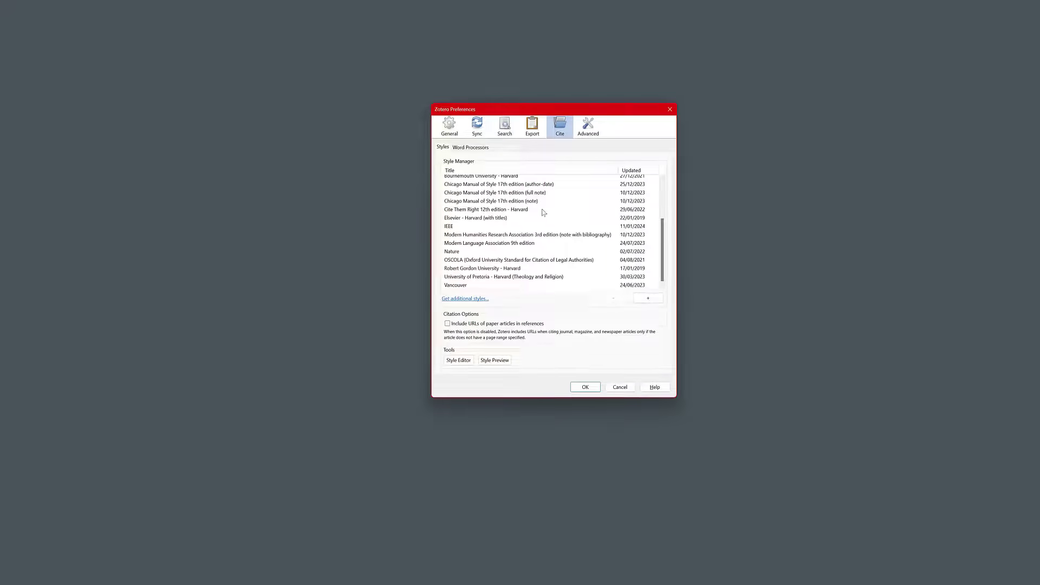
left_click(469, 299)
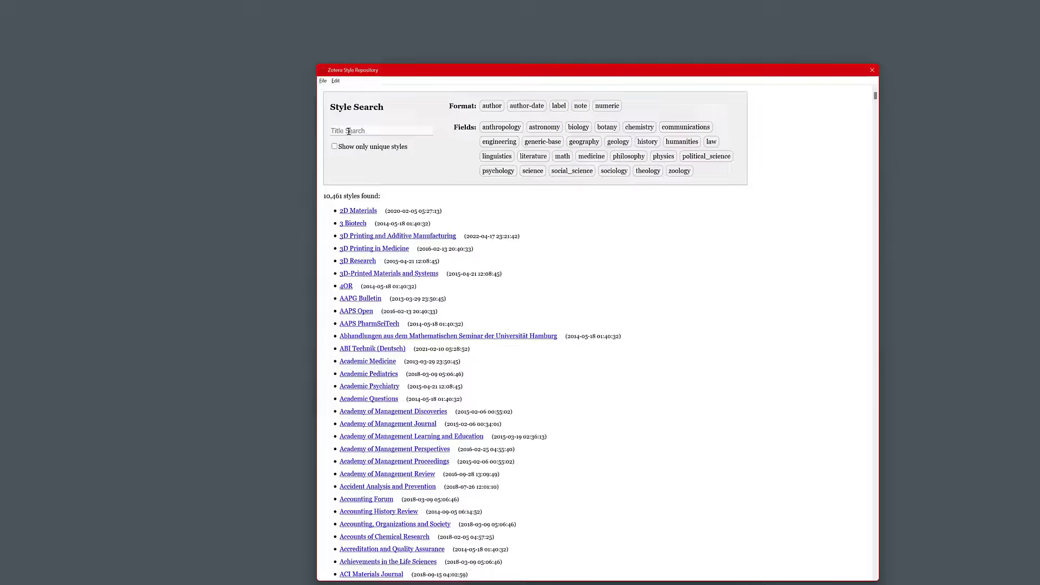
type("apa")
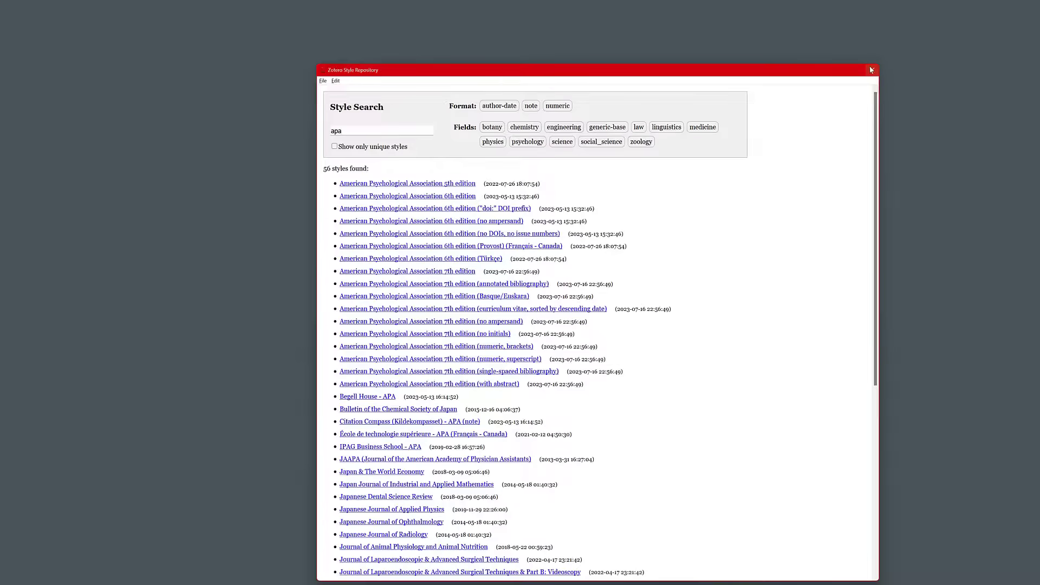
left_click(872, 70)
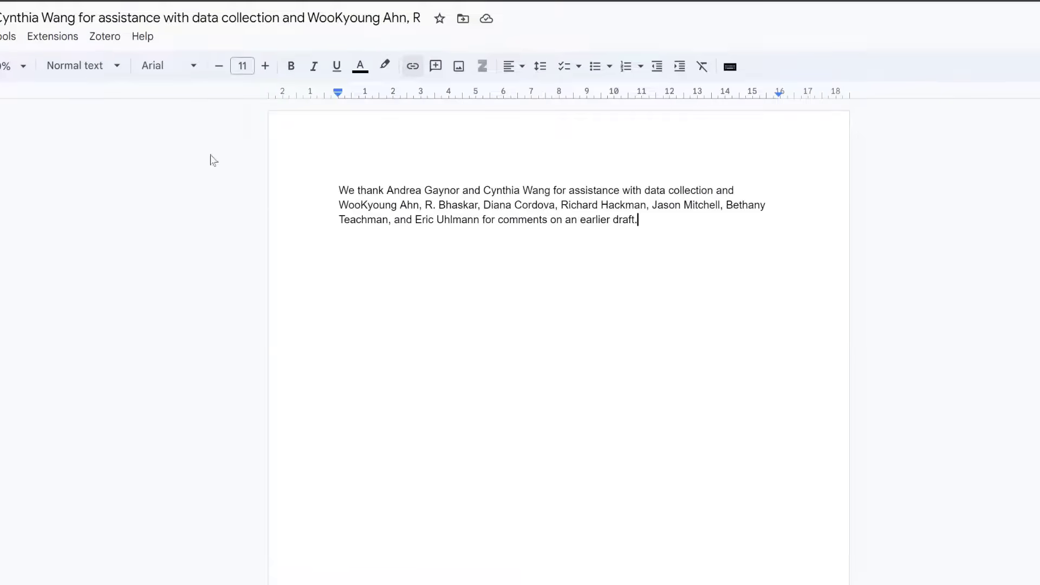
- Choose 'Cite Them Right 12th edition - Harvard' in Zotero Document Preferences and confirm
left_click(105, 37)
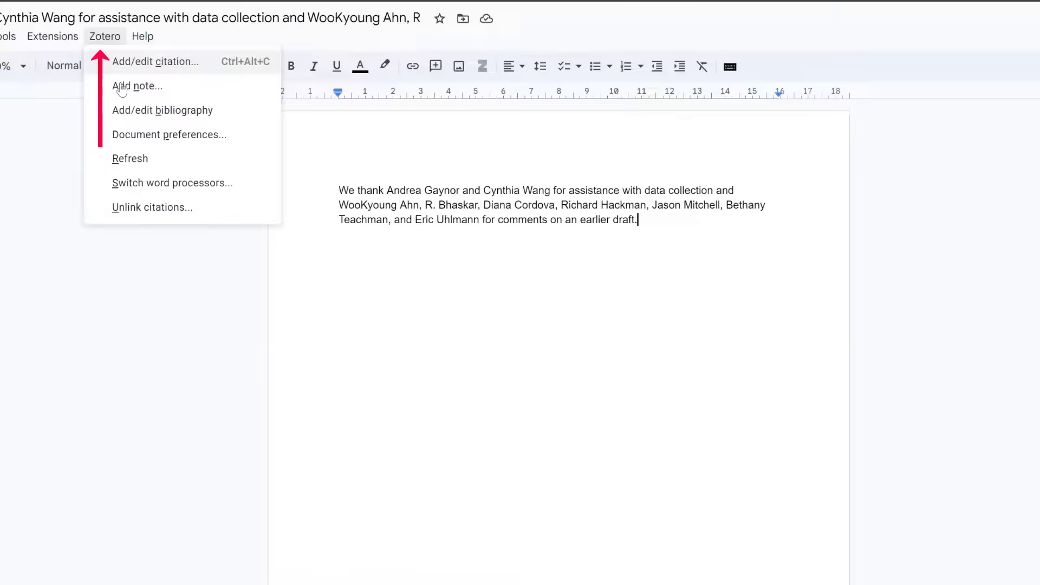
left_click(136, 134)
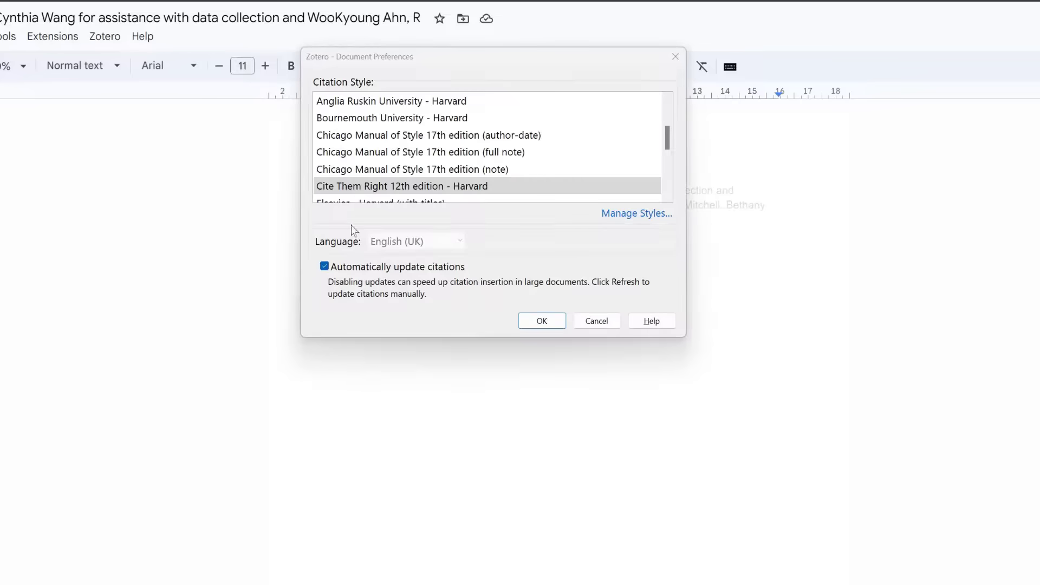
left_click(414, 186)
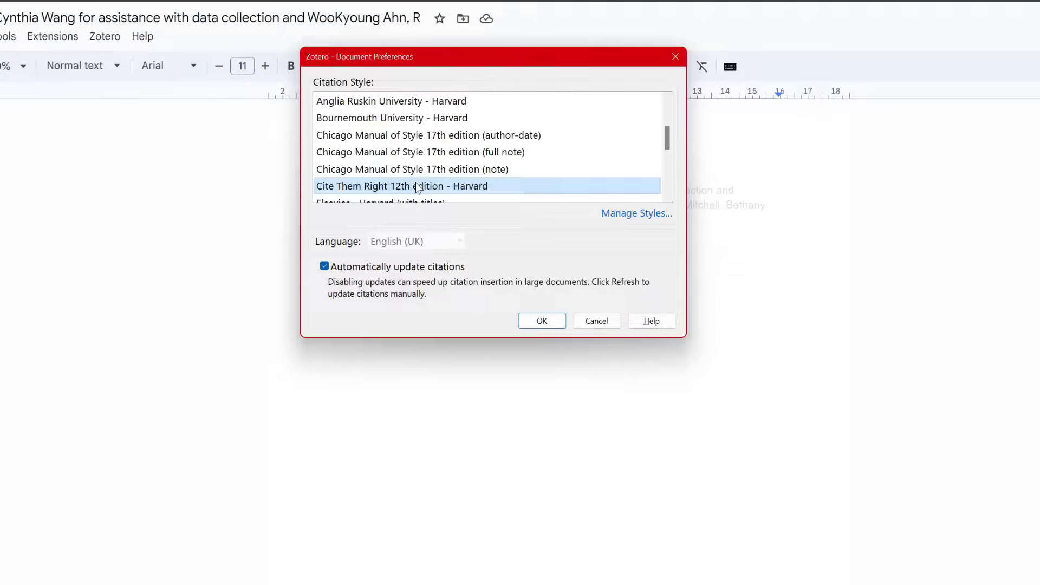
left_click(542, 319)
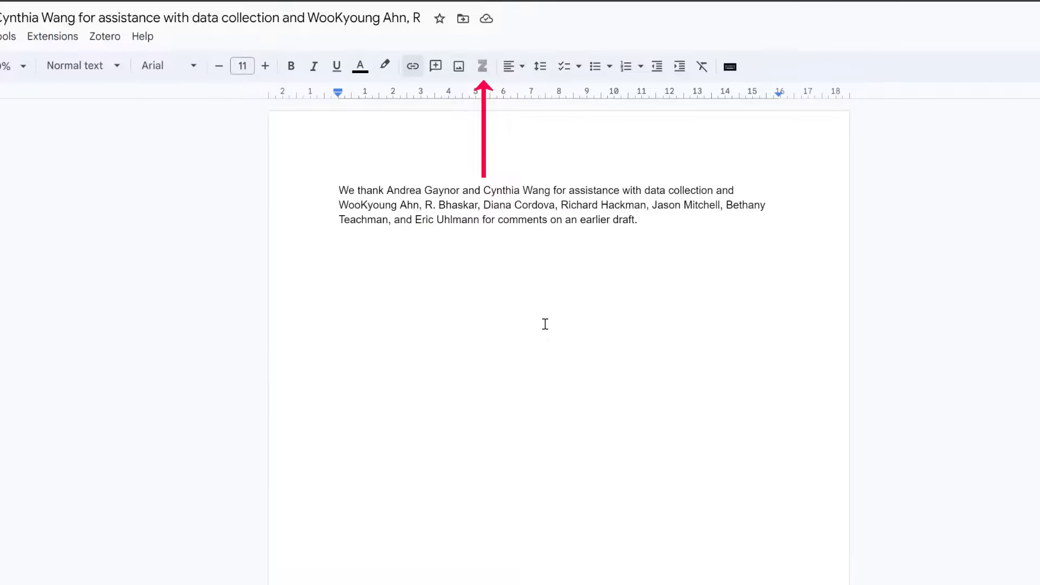
- Cite the 'Math = male…' Nosek et al. 2002 article after 'draft.' using Zotero
left_click(545, 324)
left_click(482, 66)
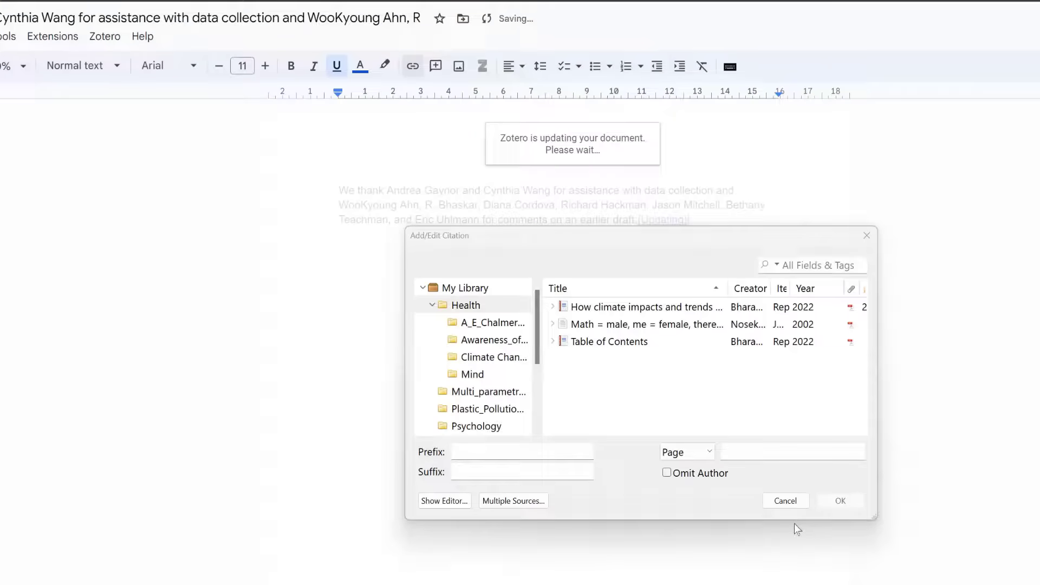
left_click(603, 324)
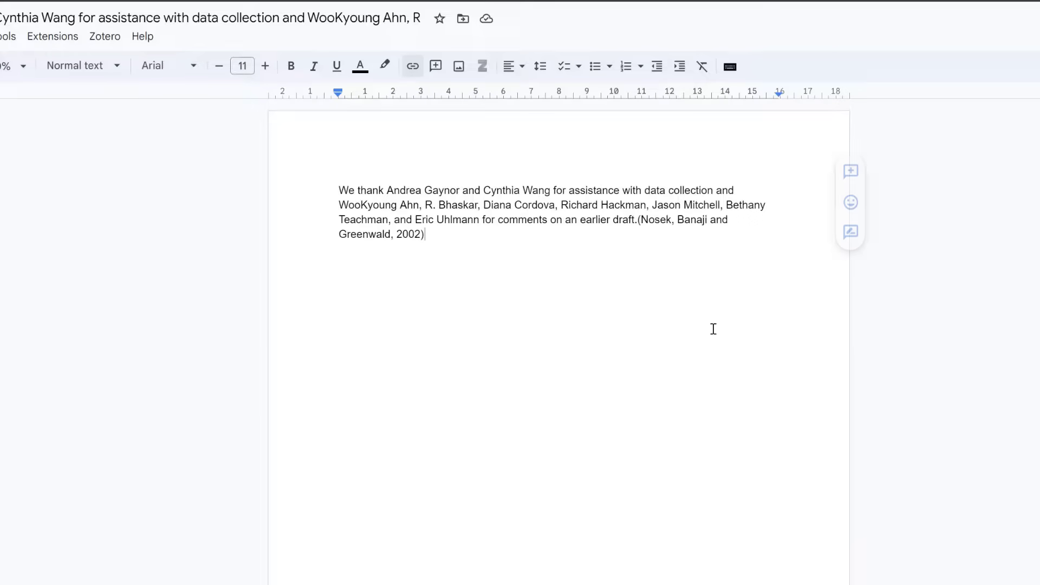
left_click(641, 216)
left_click(717, 237, "shift")
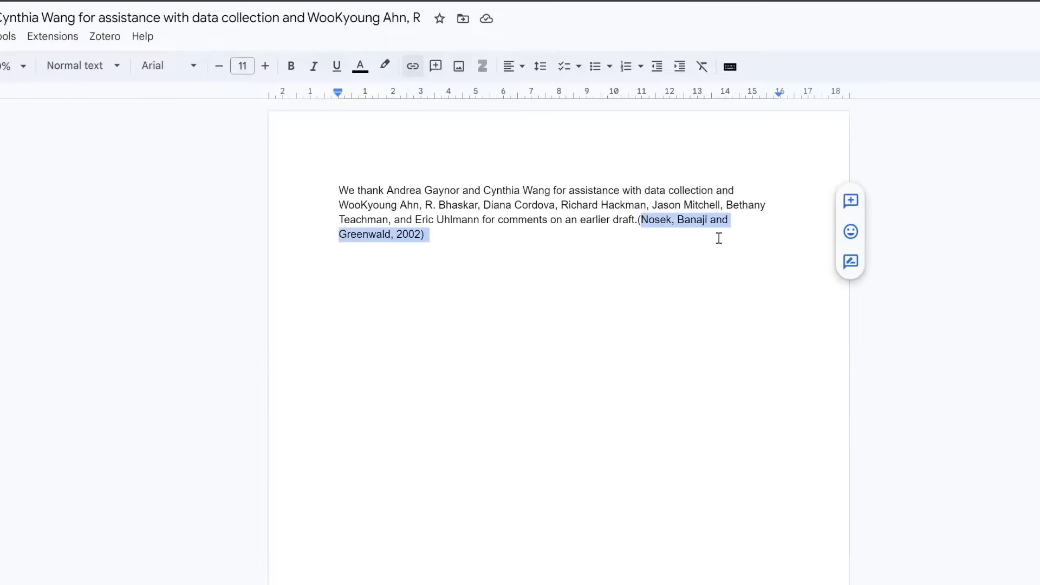
left_click(455, 242)
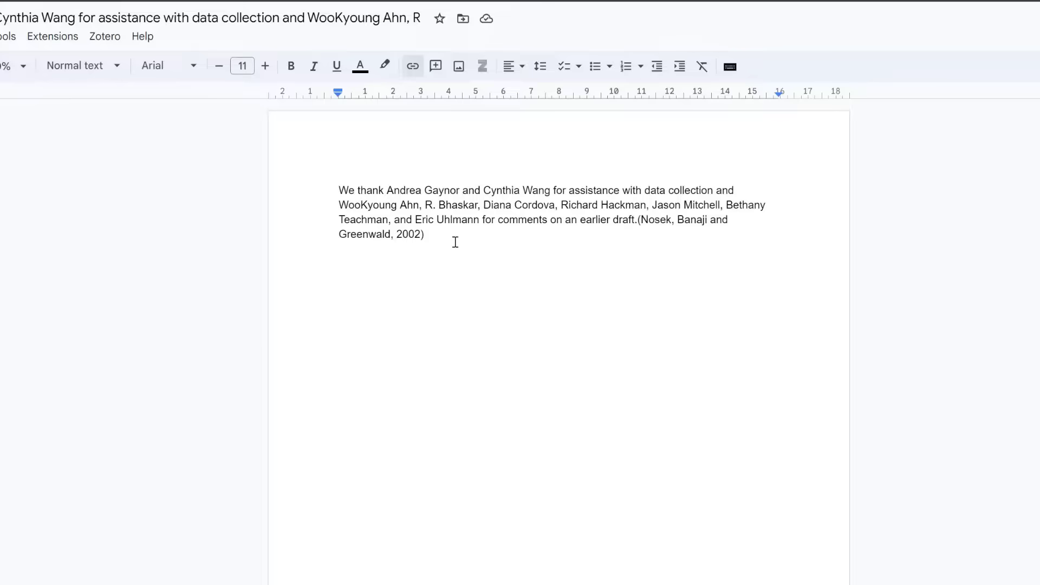
- Insert a Zotero bibliography below the paragraph listing Nosek, Banaji and Greenwald (2002)
key("Return")
key("Return")
key("Return")
key("Return")
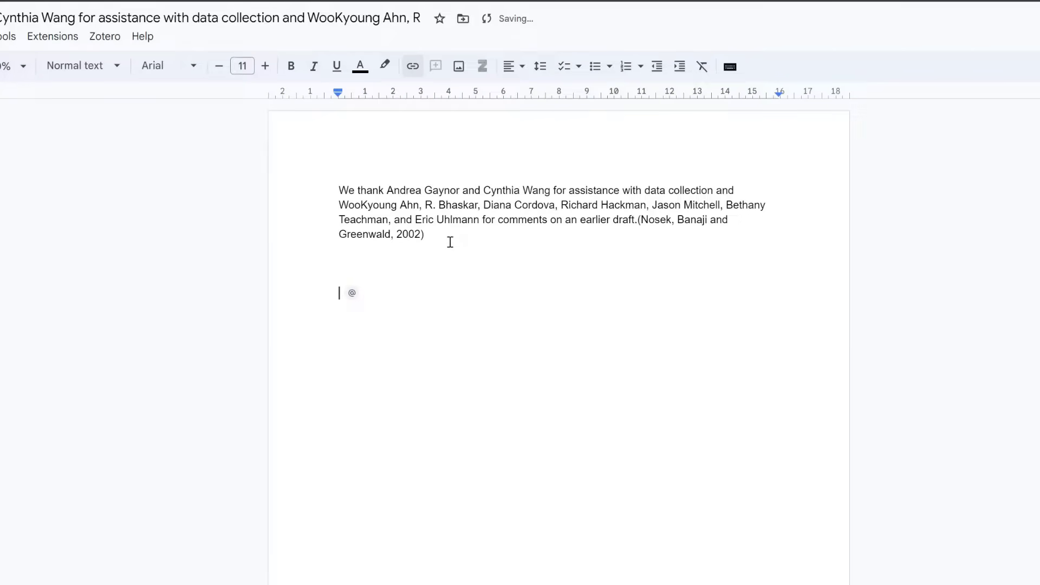
left_click(108, 38)
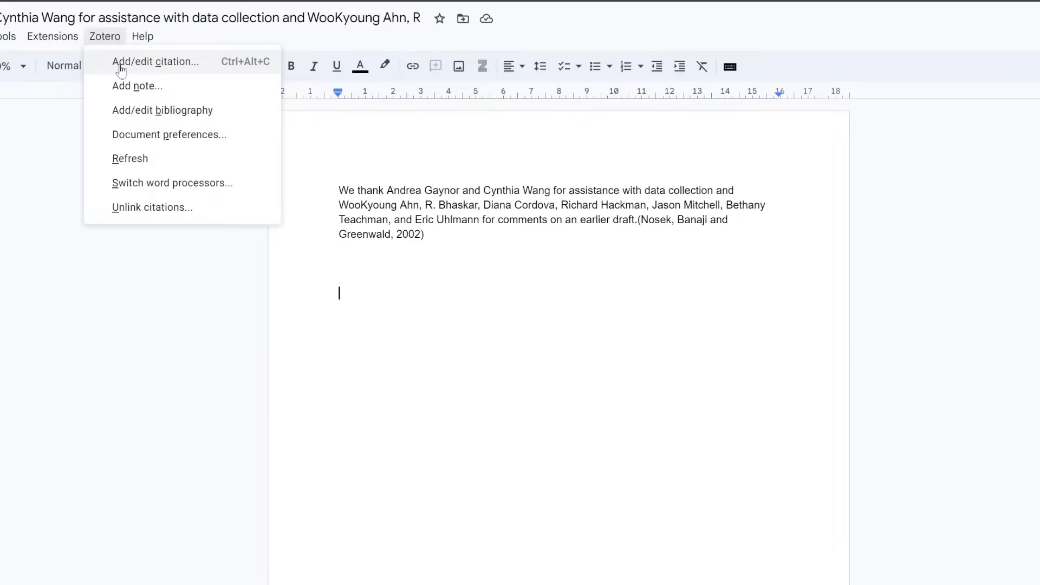
left_click(136, 111)
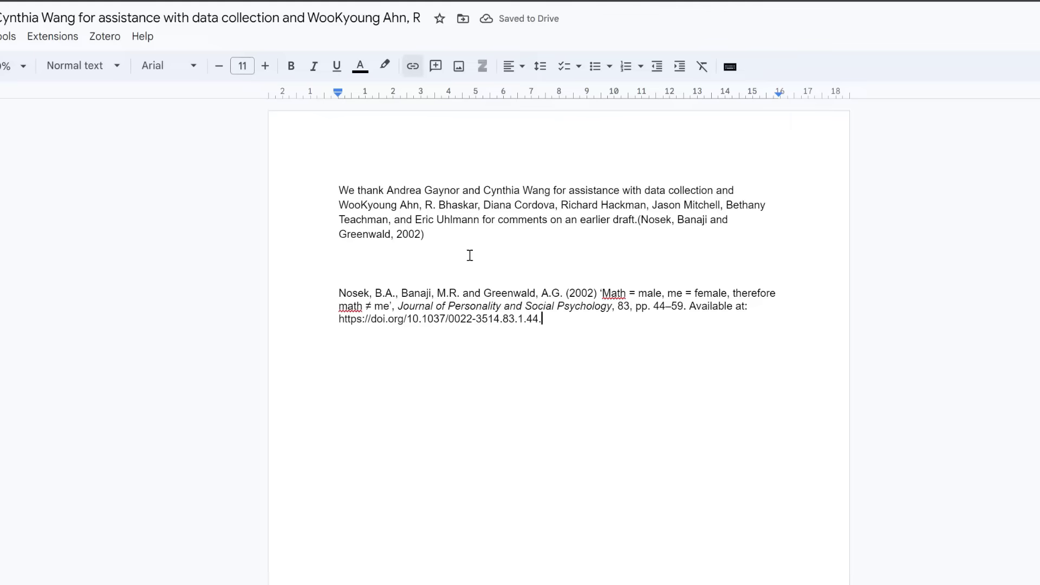
left_click(438, 238)
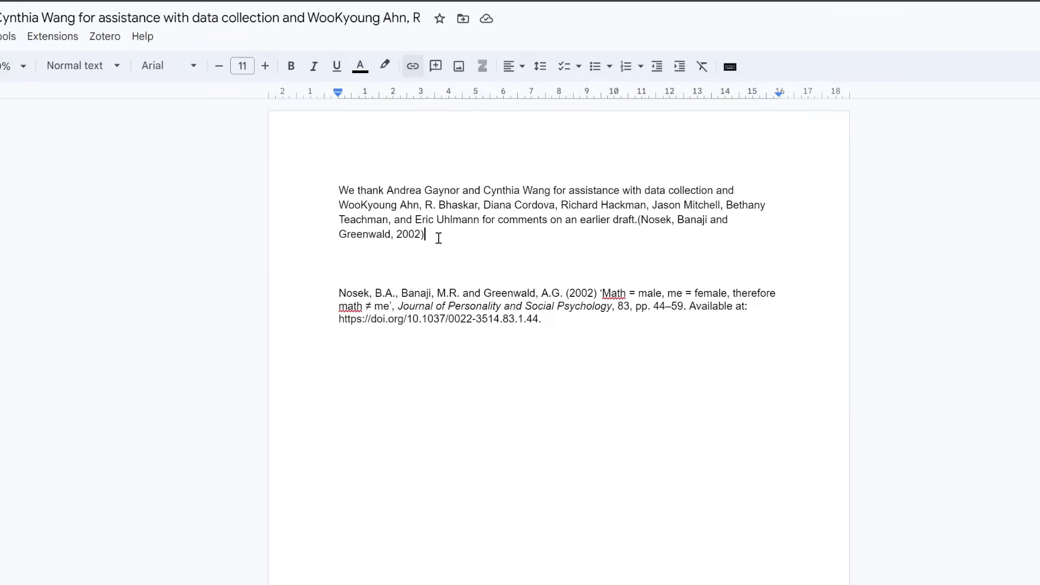